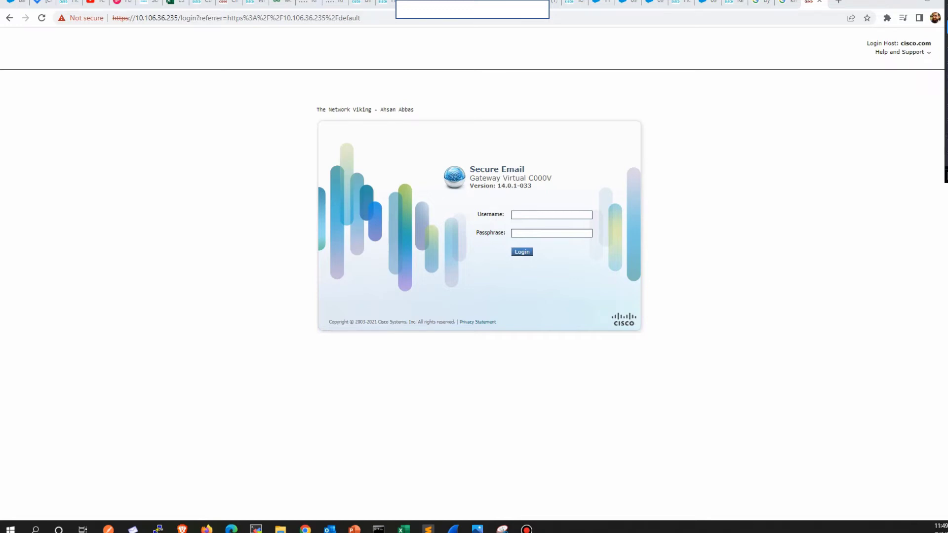
Step: Replace the address 10.106.36.235 with 192.168.42.42 to open the version 14.0.1-033 login page
mouse_move(168, 106)
mouse_down()
mouse_move(154, 24)
mouse_move(148, 42)
mouse_move(169, 45)
mouse_move(170, 27)
mouse_move(160, 25)
mouse_up()
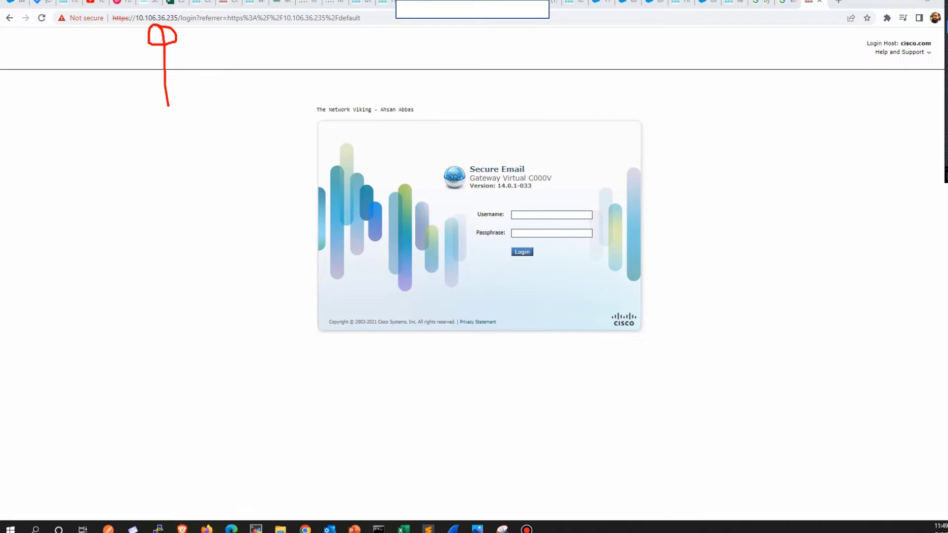
key(ctrl+l)
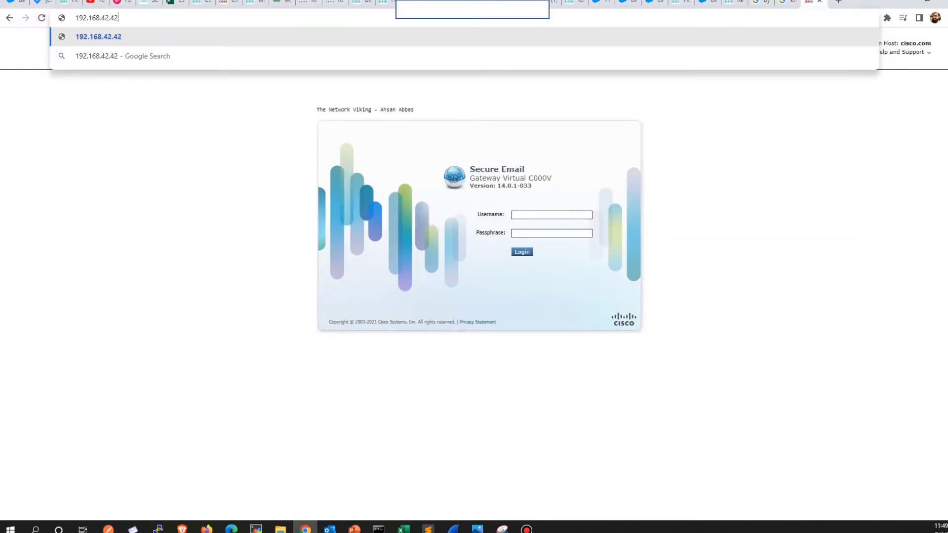
key(Return)
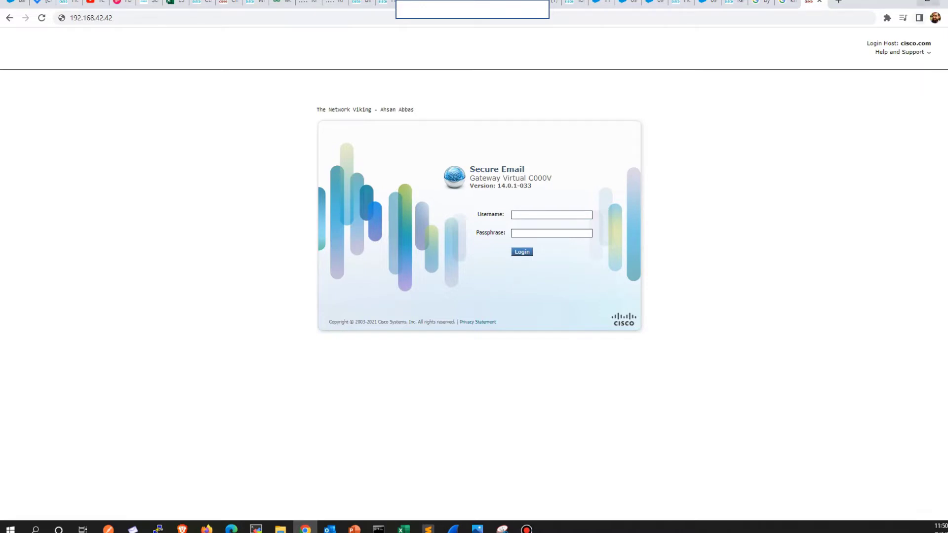
mouse_move(387, 51)
mouse_down()
mouse_move(375, 99)
mouse_move(368, 87)
mouse_up()
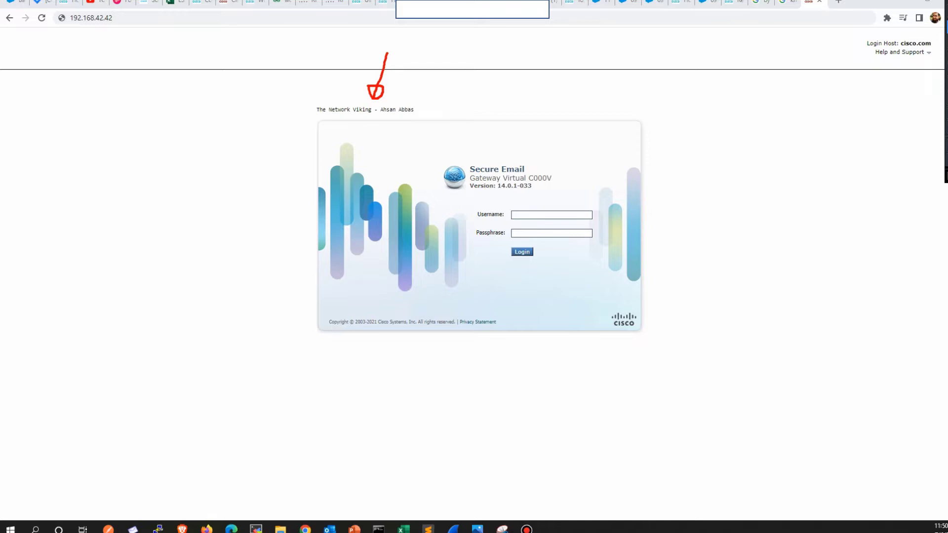
drag(558, 177, 597, 150)
drag(493, 192, 529, 187)
mouse_move(575, 180)
mouse_down()
mouse_move(562, 207)
mouse_move(576, 199)
mouse_up()
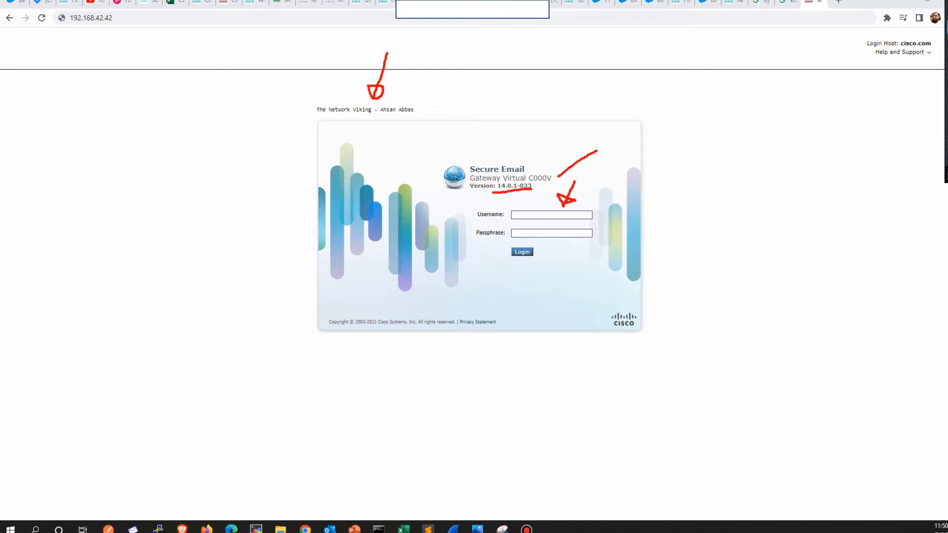
drag(639, 209, 596, 231)
key(Escape)
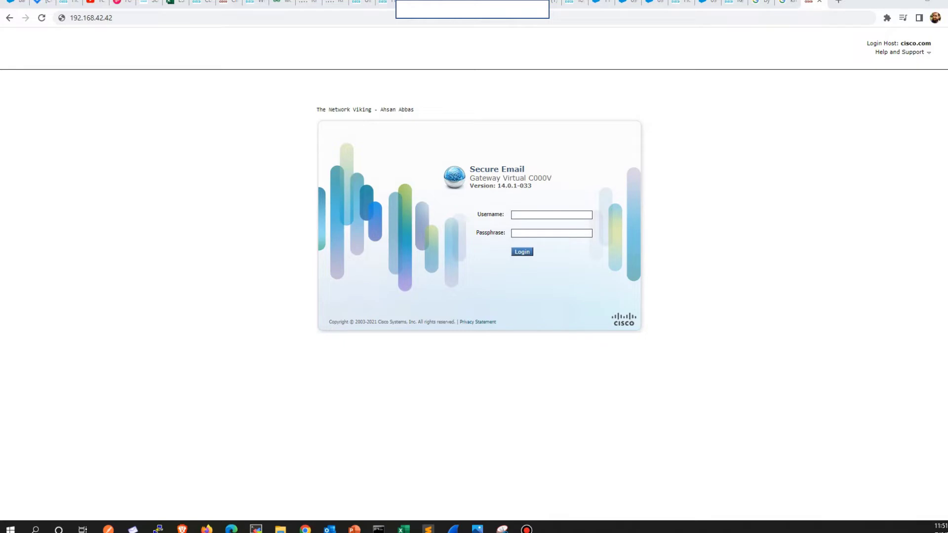
Step: Enter the admin username and the account passphrase on the login form
click(551, 215)
text(admin)
key(Tab)
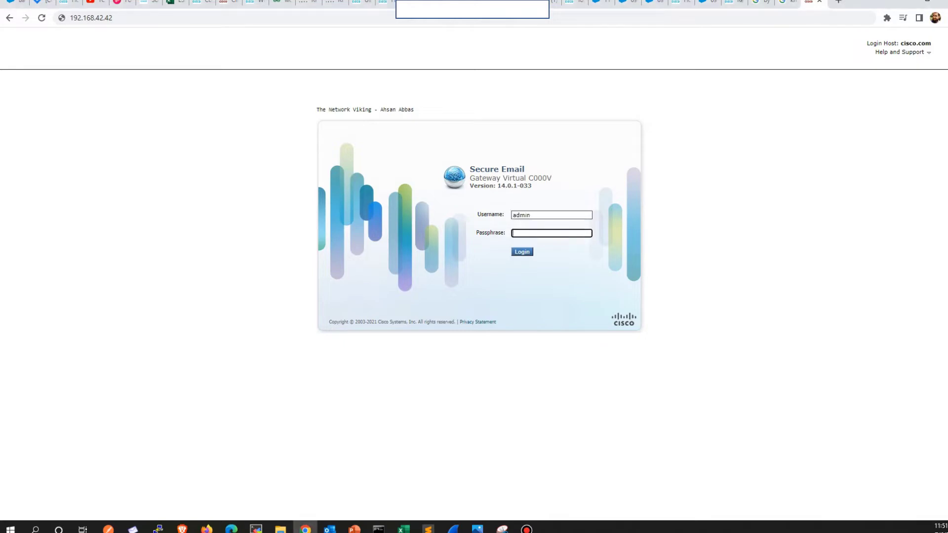
text(••••••••)
Step: Fix the username by removing the appended '- ironport' text
click(551, 215)
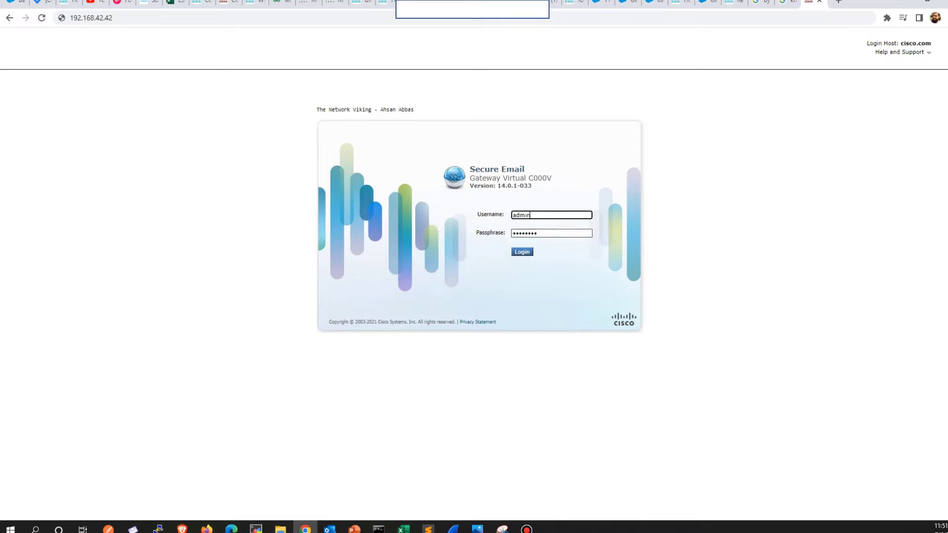
text(- ironport)
key(Tab)
key(shift+Tab)
key(shift+Left)
key(shift+Left)
key(shift+Left)
key(shift+Left)
key(shift+Left)
key(shift+Left)
key(shift+Left)
key(shift+Left)
key(shift+Left)
key(shift+Left)
key(shift+Left)
key(BackSpace)
Step: Bring up Network Connections, centre it, review the adapters, then close it
click(10, 527)
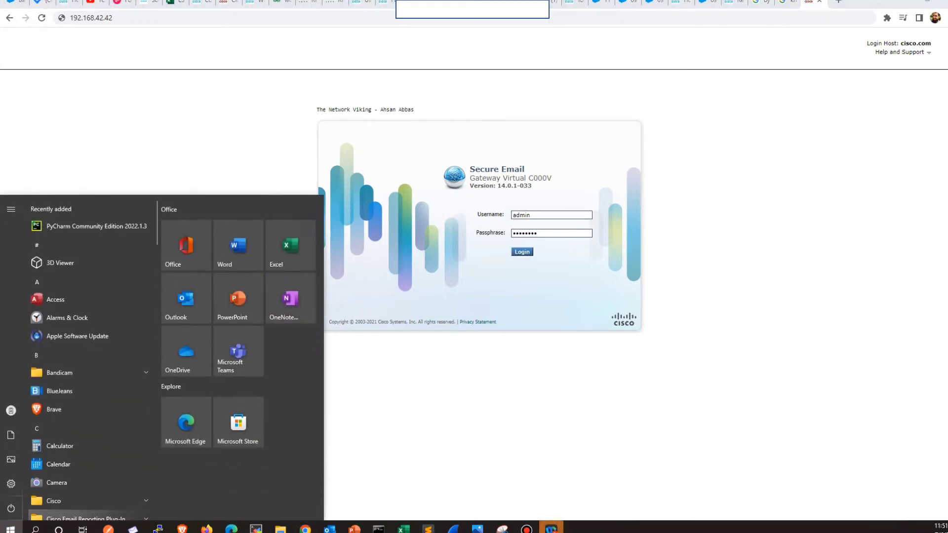
key(Escape)
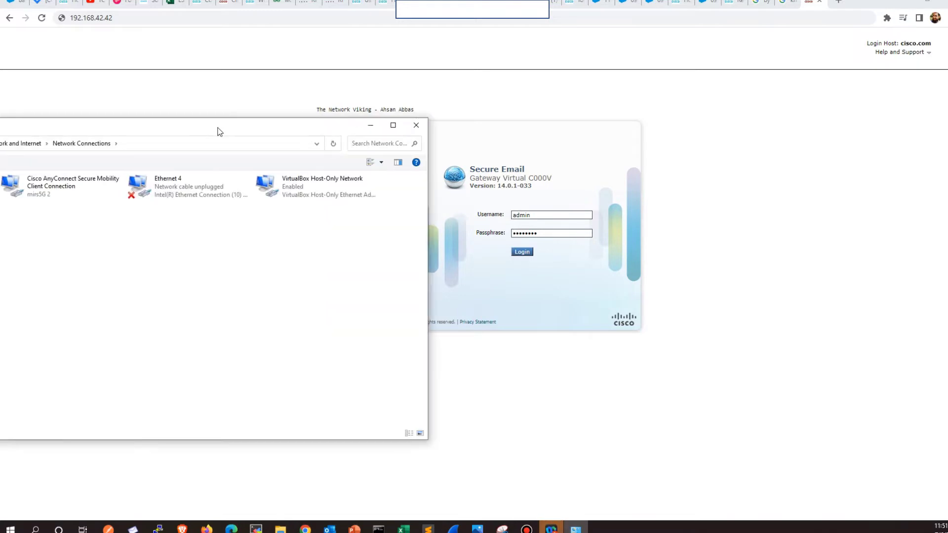
drag(218, 131, 552, 84)
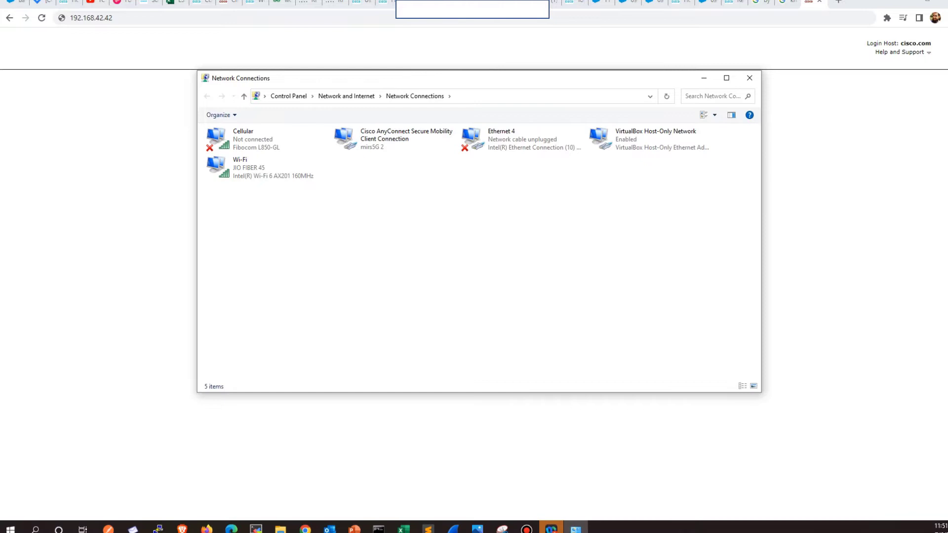
click(749, 78)
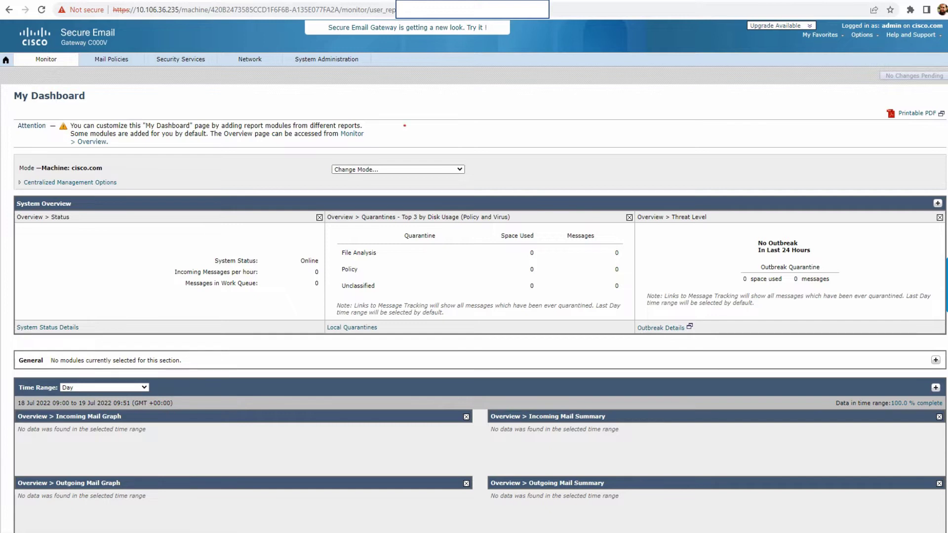
drag(405, 126, 377, 190)
mouse_move(826, 222)
mouse_down()
mouse_move(860, 230)
mouse_move(933, 273)
mouse_move(926, 250)
mouse_move(912, 280)
mouse_move(935, 274)
mouse_up()
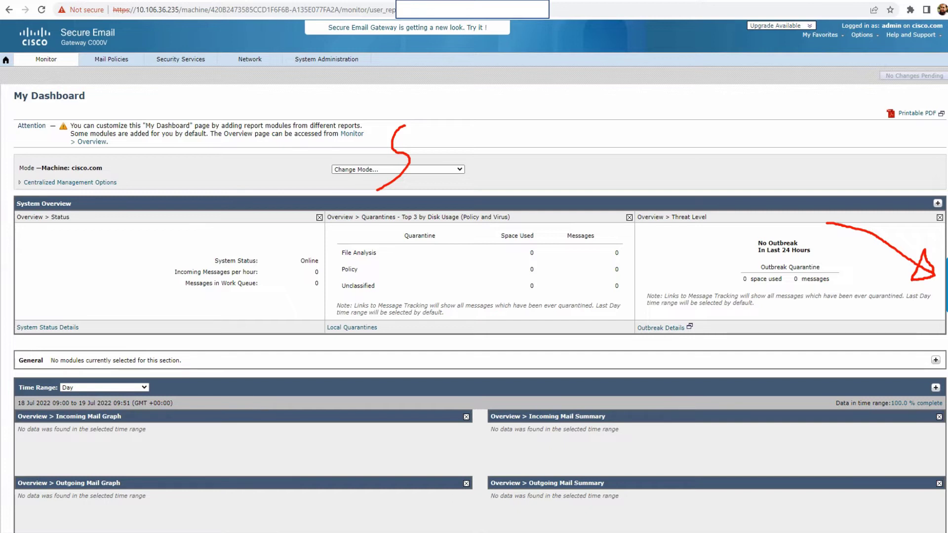
Step: Highlight the No Changes Pending button, clear the annotations and launch PuTTY
mouse_move(898, 56)
mouse_down()
mouse_move(869, 81)
mouse_move(920, 90)
mouse_move(937, 75)
mouse_move(913, 53)
mouse_move(889, 58)
mouse_up()
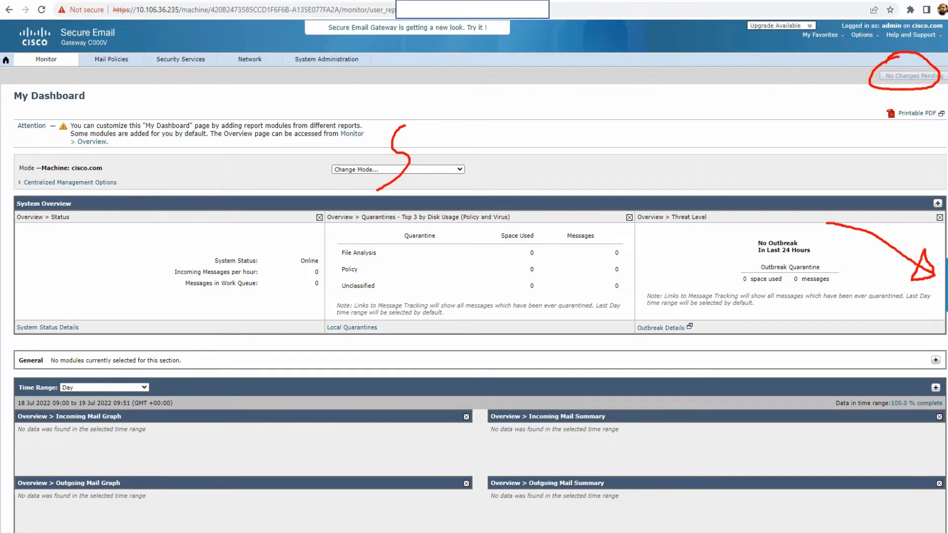
drag(886, 79, 809, 104)
mouse_move(882, 78)
mouse_down()
mouse_move(857, 79)
mouse_move(874, 99)
mouse_up()
drag(903, 62, 927, 56)
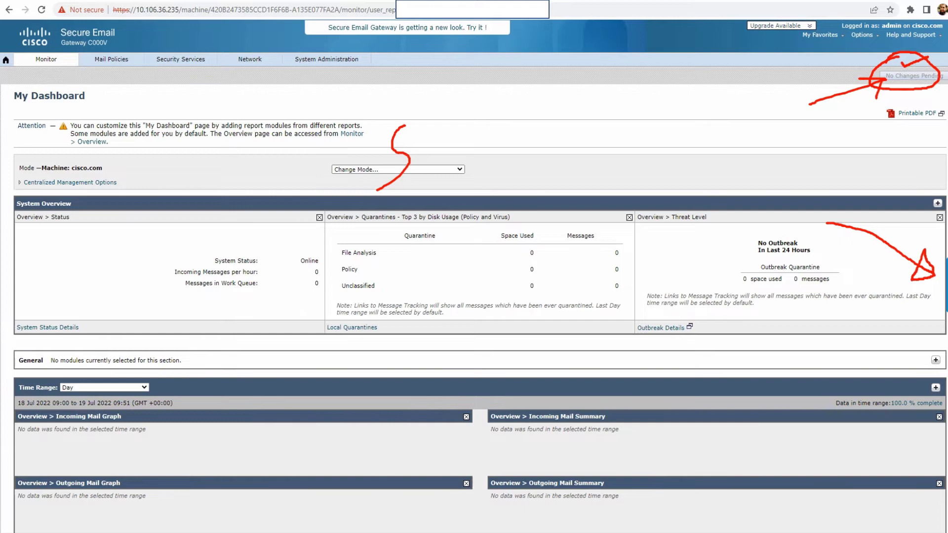
mouse_move(519, 96)
mouse_down()
mouse_move(537, 115)
mouse_move(686, 14)
mouse_up()
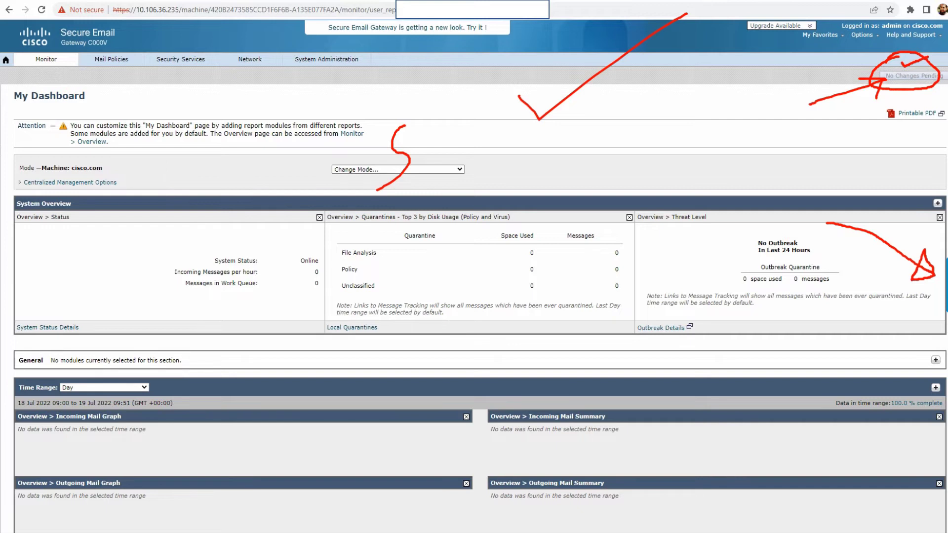
key(Escape)
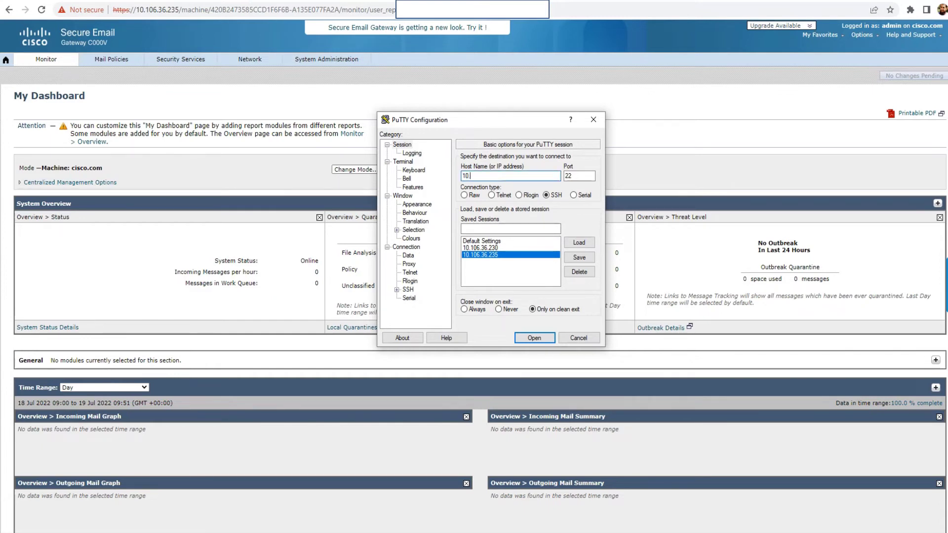
Step: Set PuTTY's host to 10.106.36.235 on SSH port 22 by loading that saved session
text(106.36.235)
key(shift+Home)
key(Tab)
key(Tab)
key(Right)
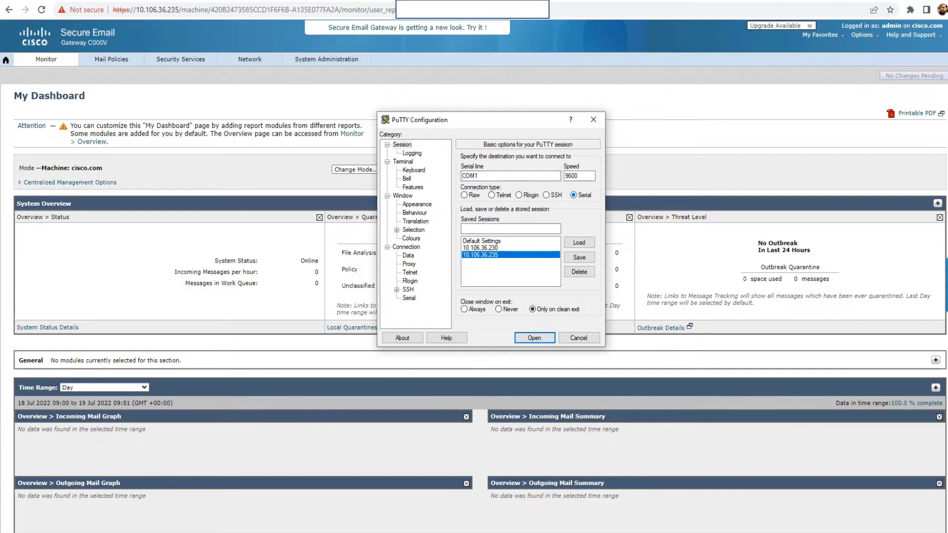
click(478, 176)
key(alt+l)
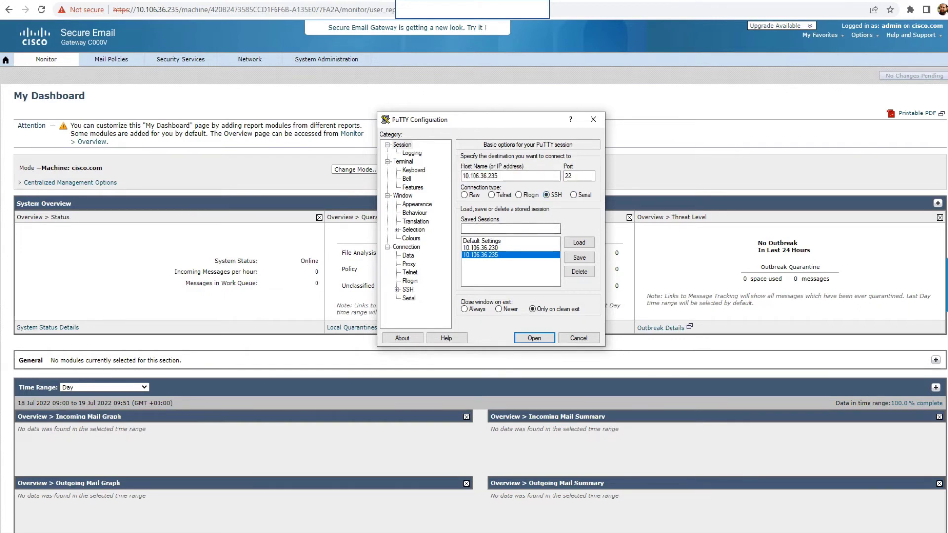
Step: Open the SSH session and log in with the admin username and password
key(Return)
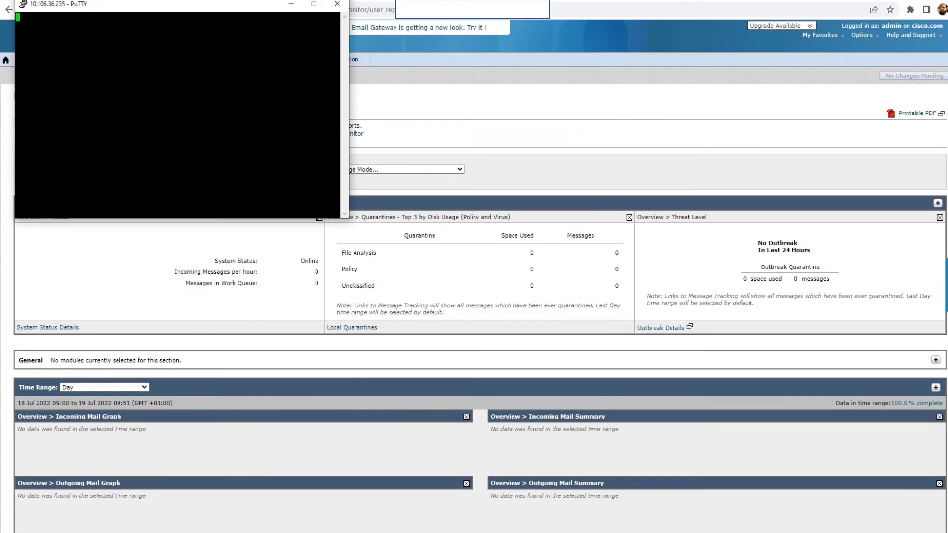
drag(173, 3, 340, 101)
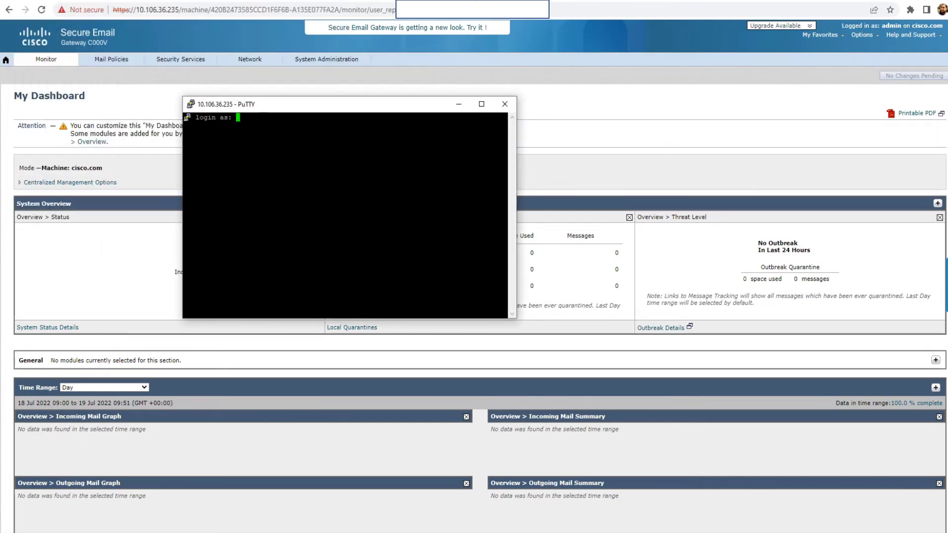
right_click(241, 104)
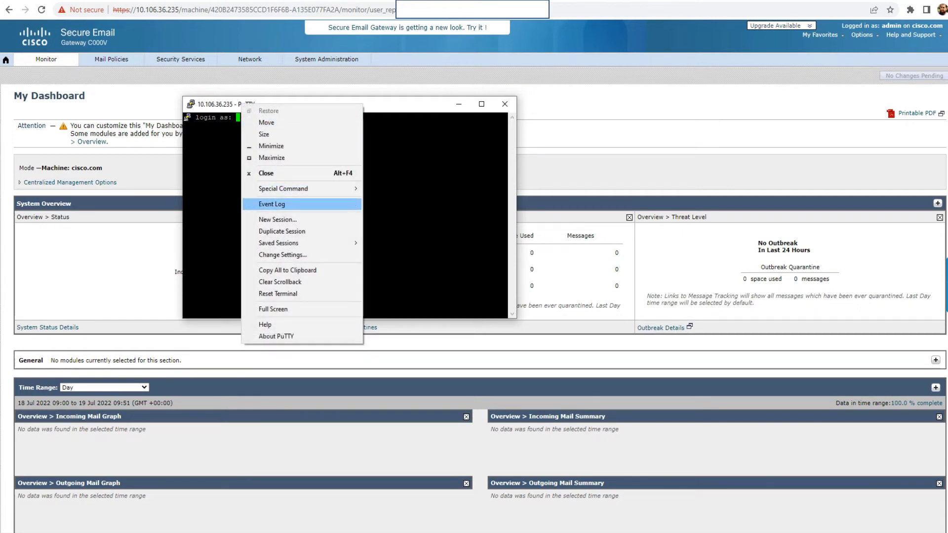
key(Escape)
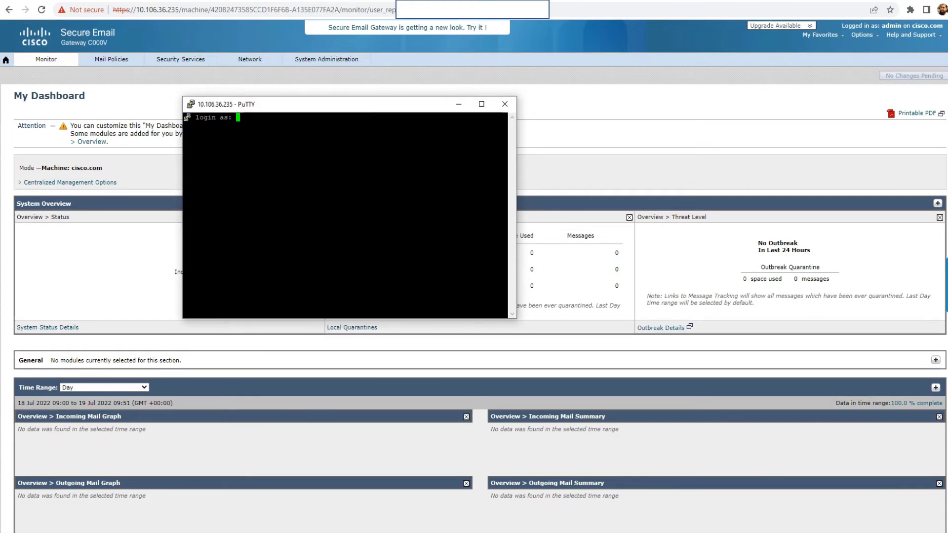
text(admin)
key(Return)
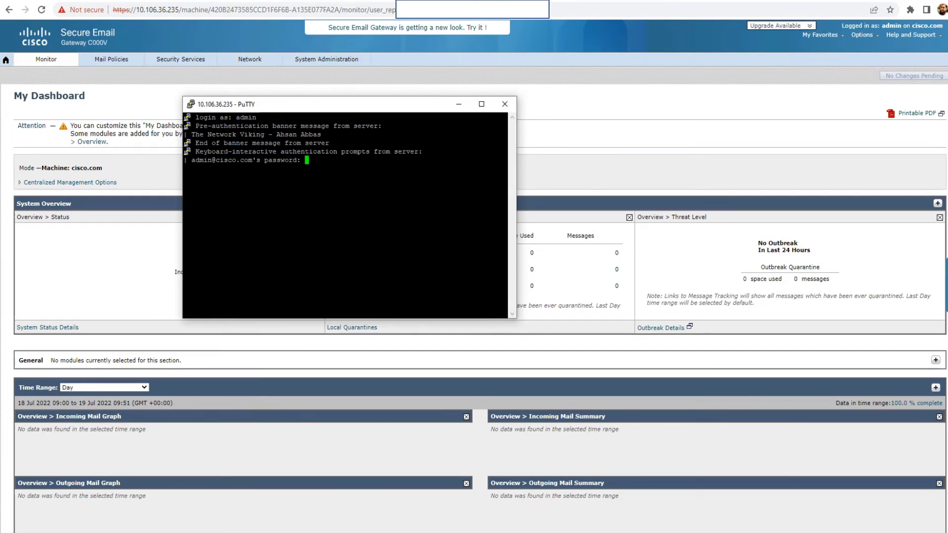
key(Return)
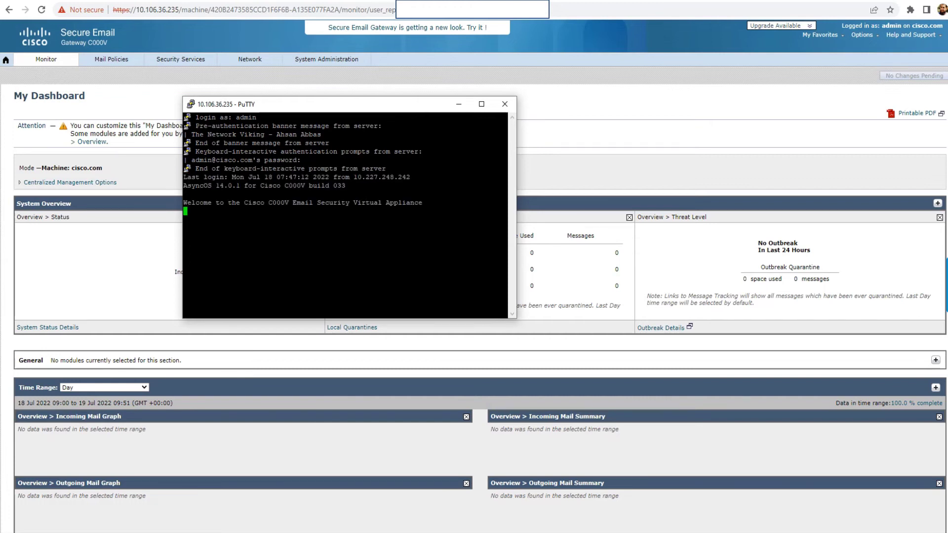
Step: Change the running session's font to Courier New 14-point under Window > Appearance and apply
drag(321, 104, 275, 85)
right_click(202, 85)
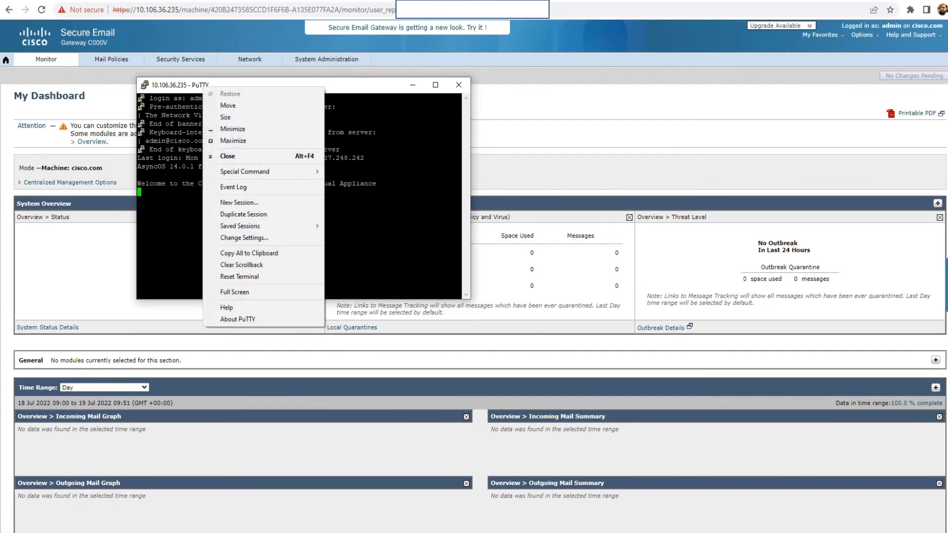
key(Escape)
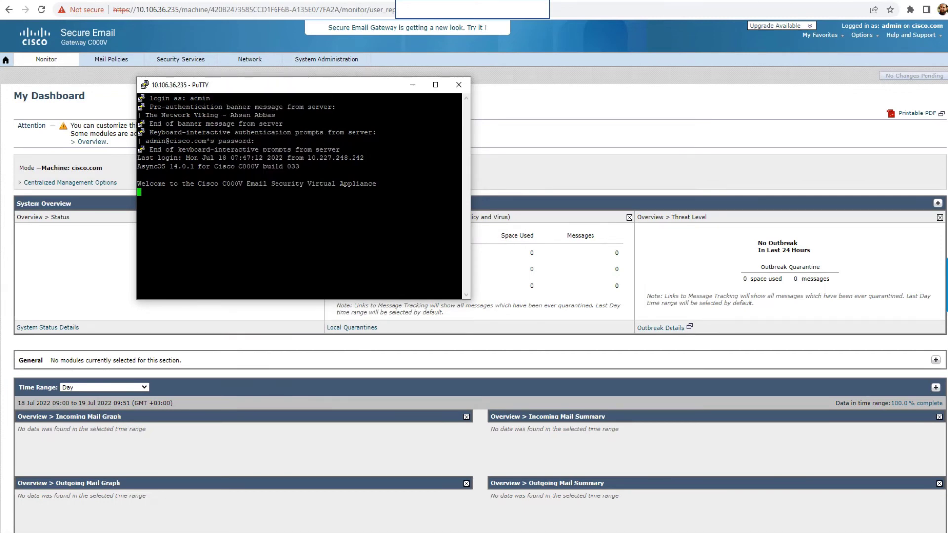
right_click(210, 86)
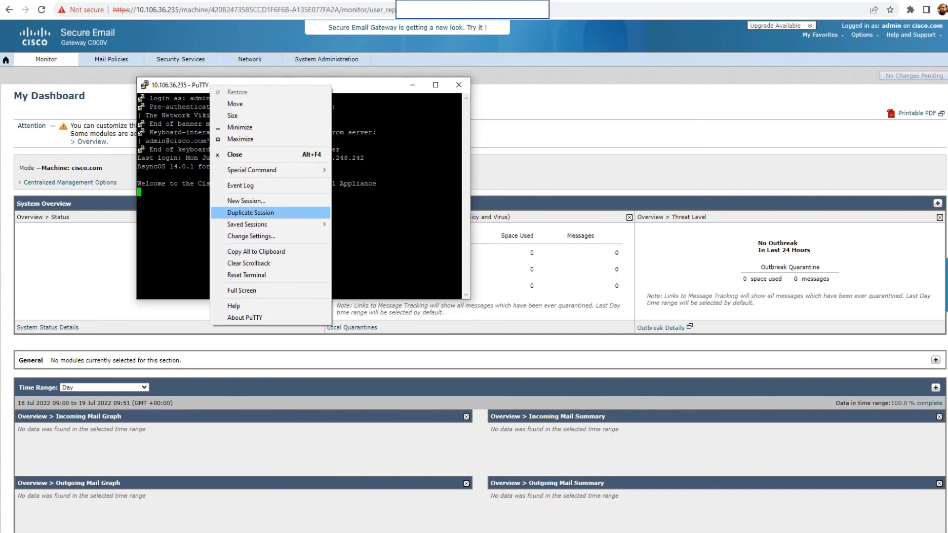
key(Down)
key(Down)
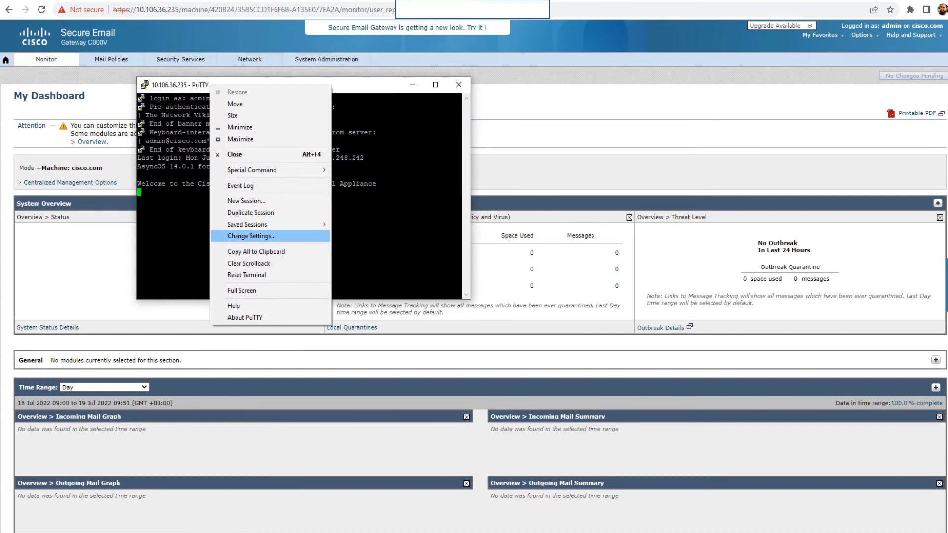
key(Return)
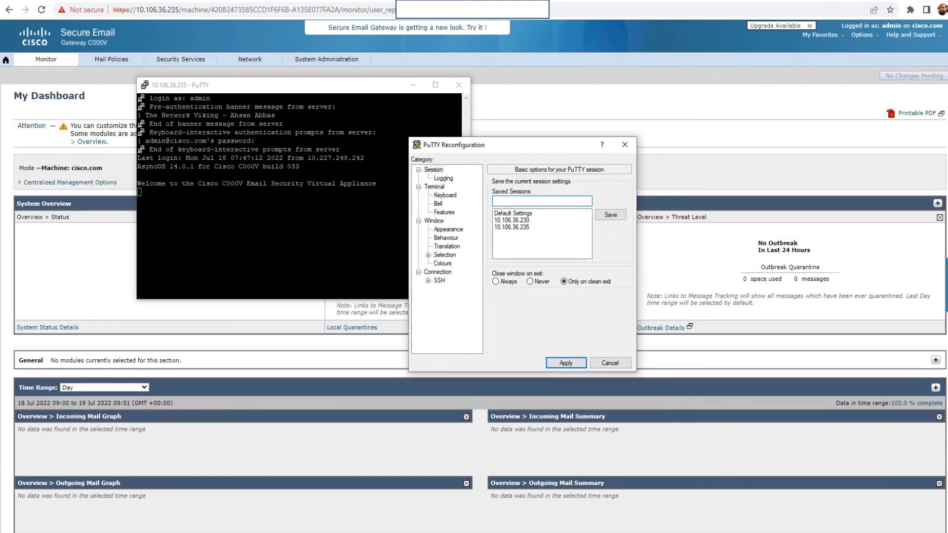
click(448, 229)
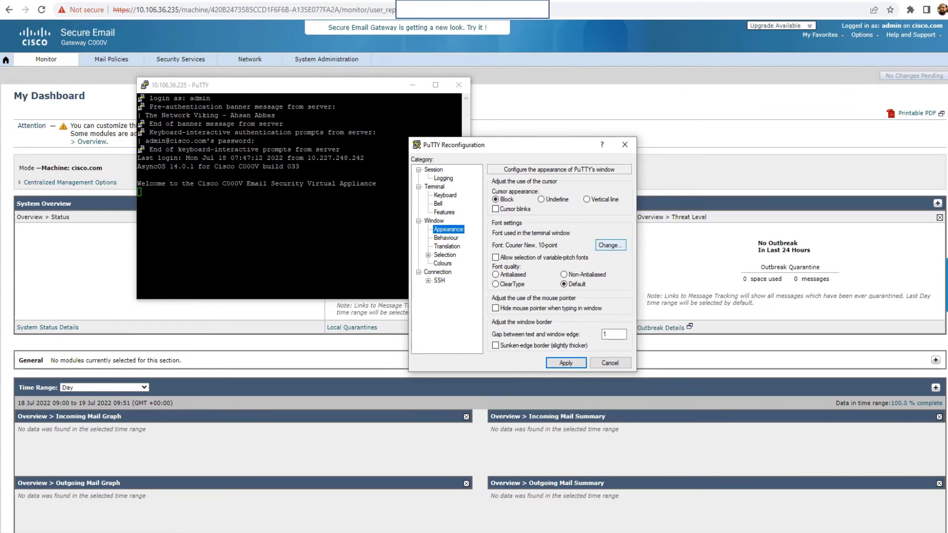
click(610, 244)
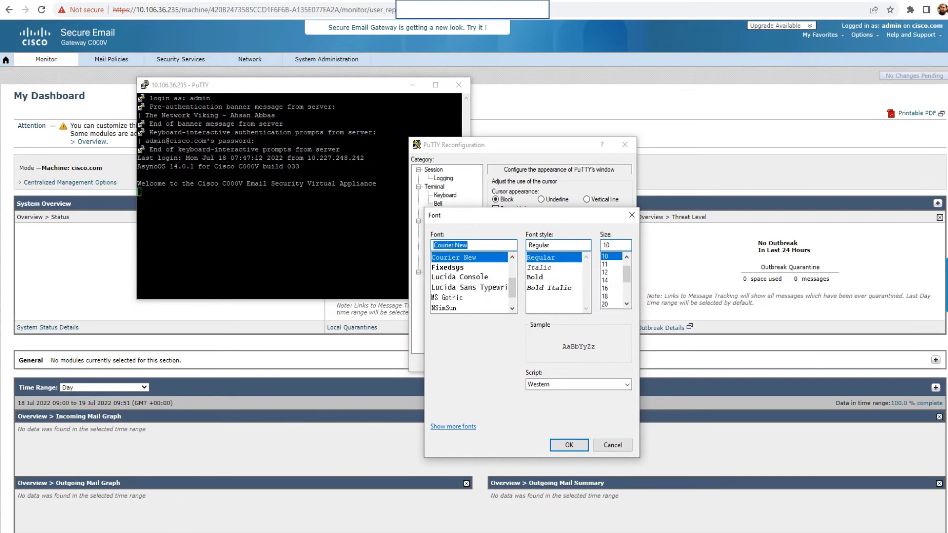
click(605, 280)
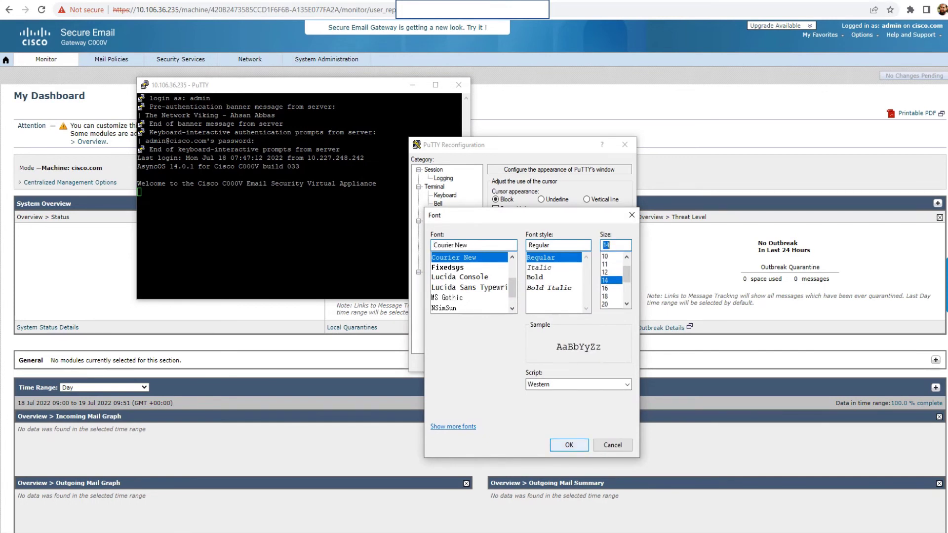
click(568, 445)
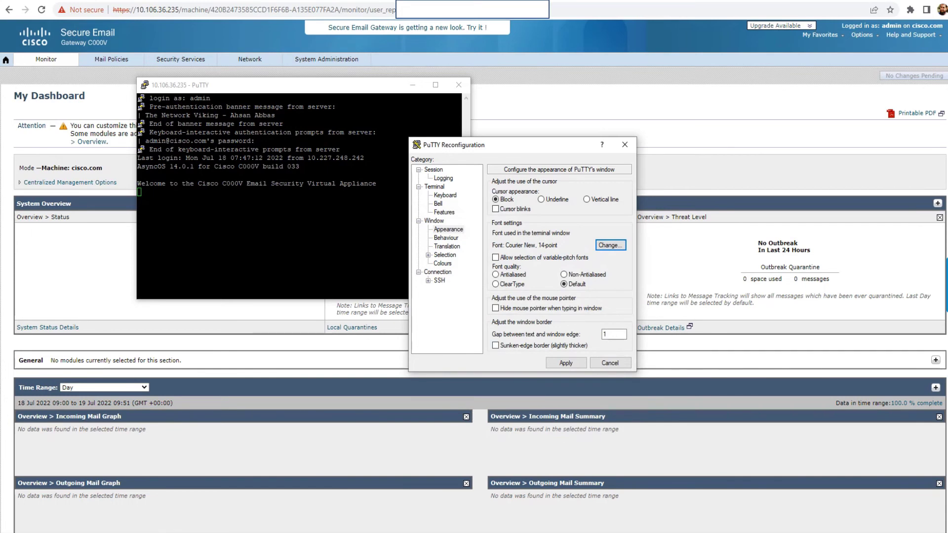
click(566, 363)
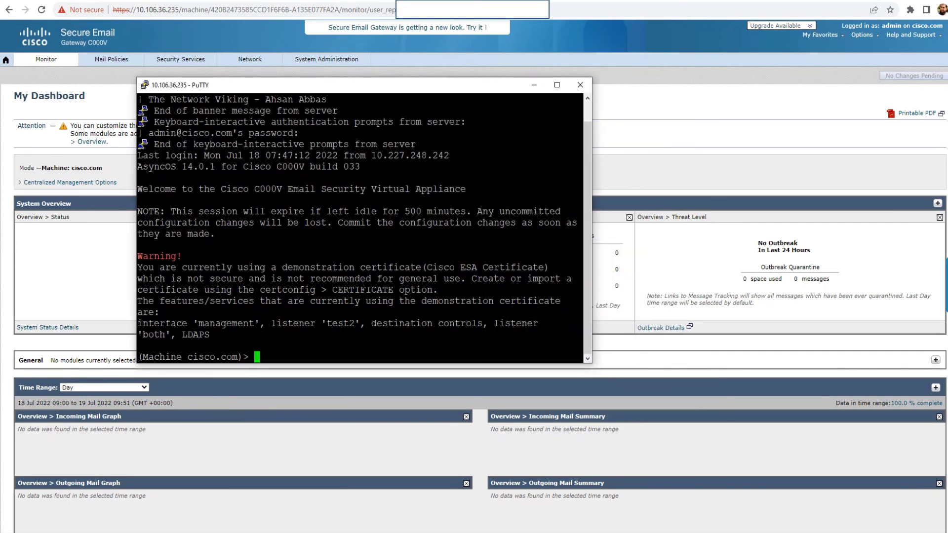
Step: Run interfaceconfig and highlight the management address 10.106.36.235/24 in the output
drag(142, 99, 583, 99)
click(140, 99)
key(Return)
key(Return)
key(Return)
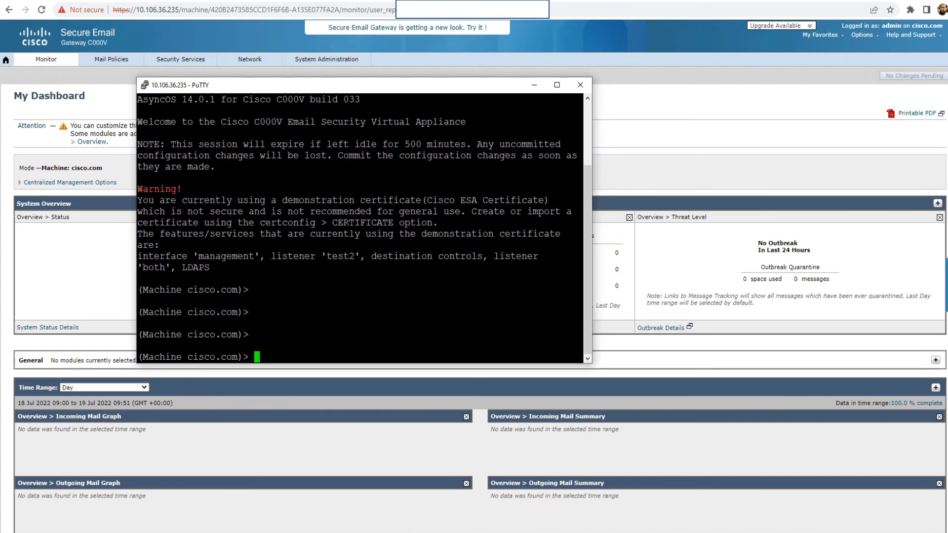
text(interfaceconfig)
key(Return)
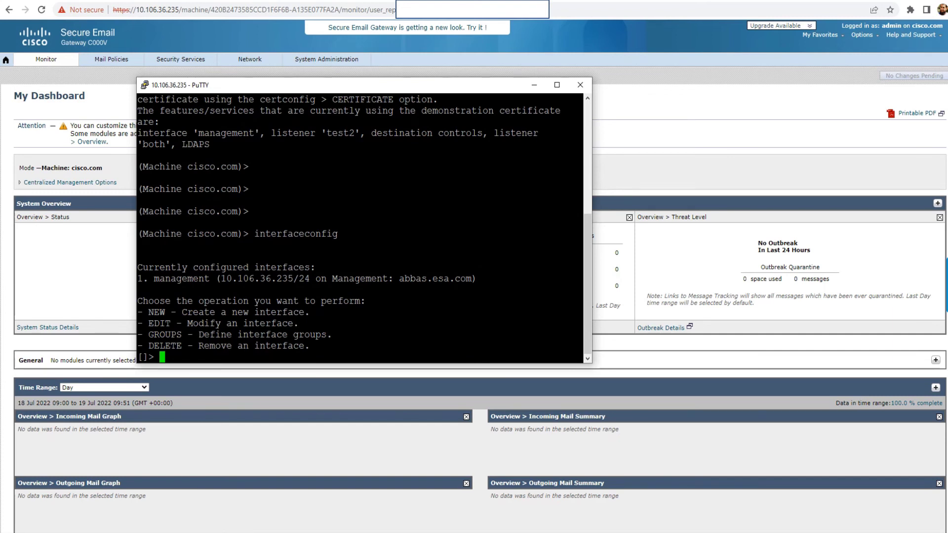
drag(221, 279, 309, 278)
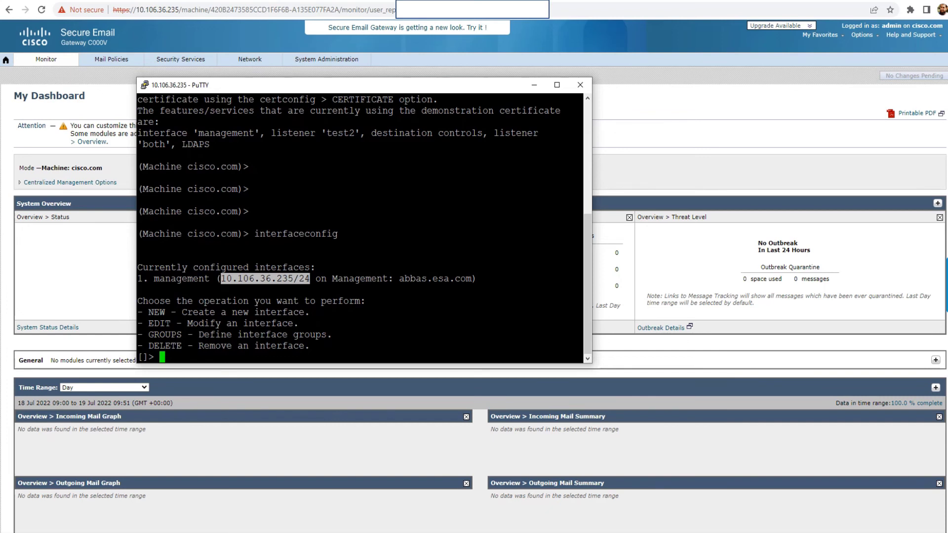
drag(346, 85, 297, 68)
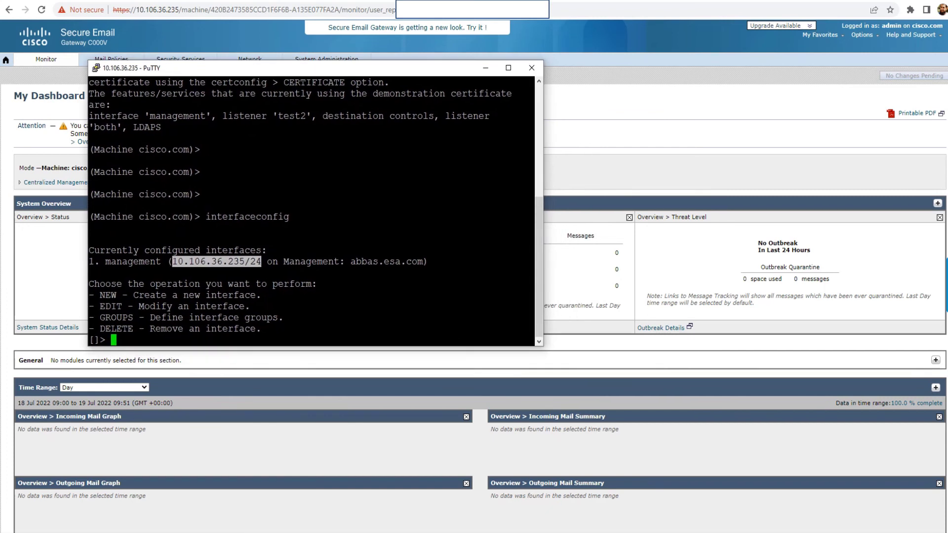